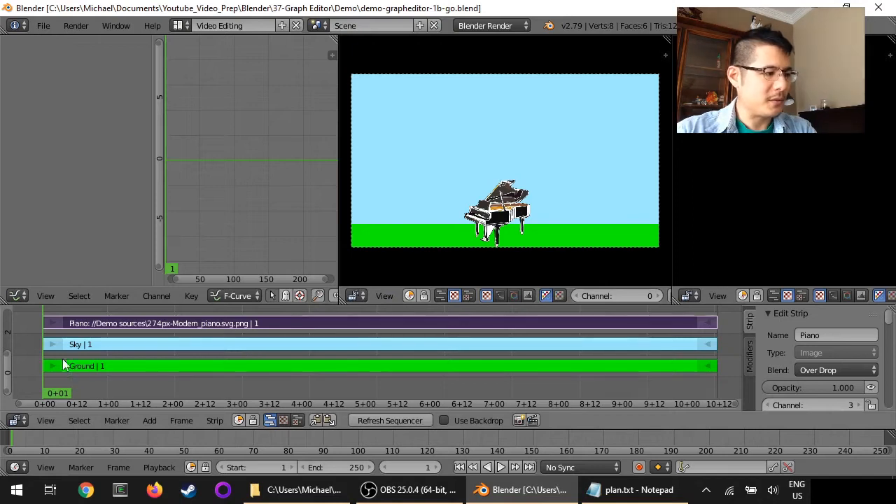
- Play back the sequence to preview the current scene
key(alt+a)
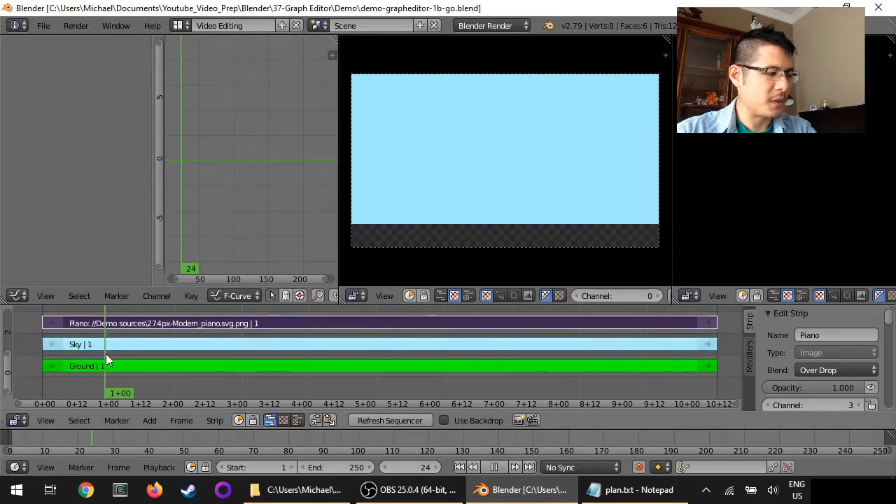
key(alt+a)
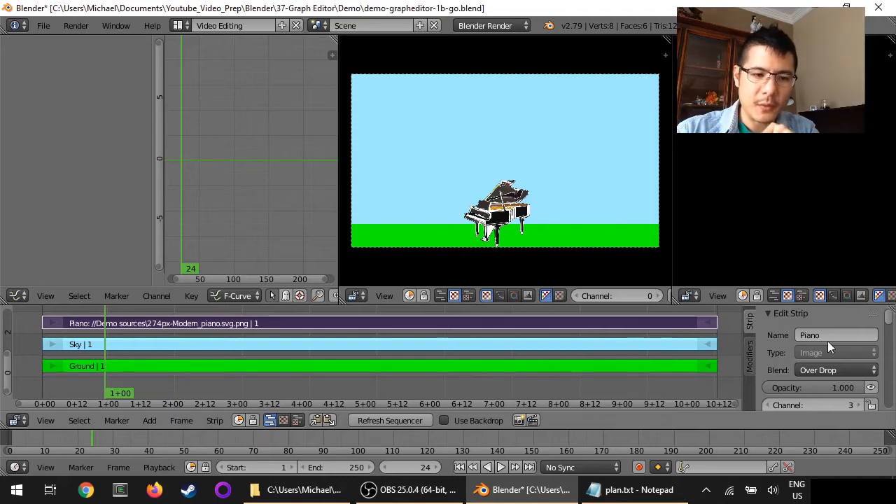
- Insert a keyframe on the Piano strip's Y image offset at frame 24
scroll(828, 341, down, 2)
scroll(828, 341, down, 10)
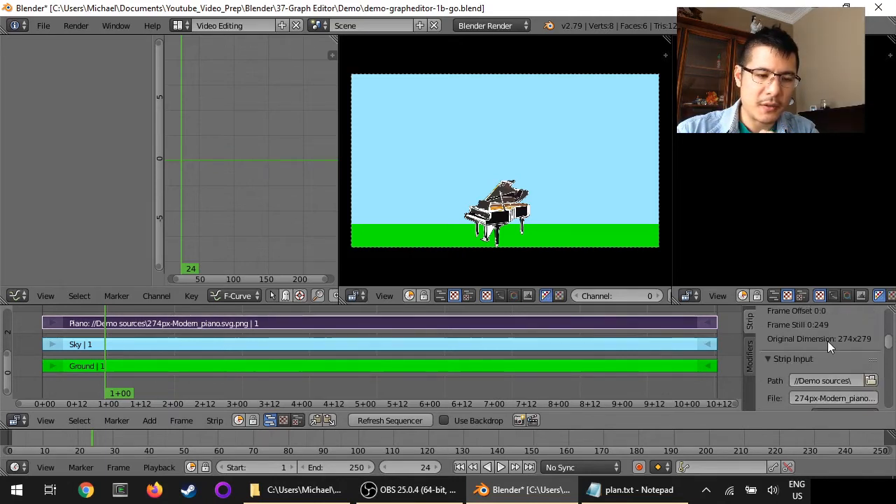
scroll(829, 348, down, 4)
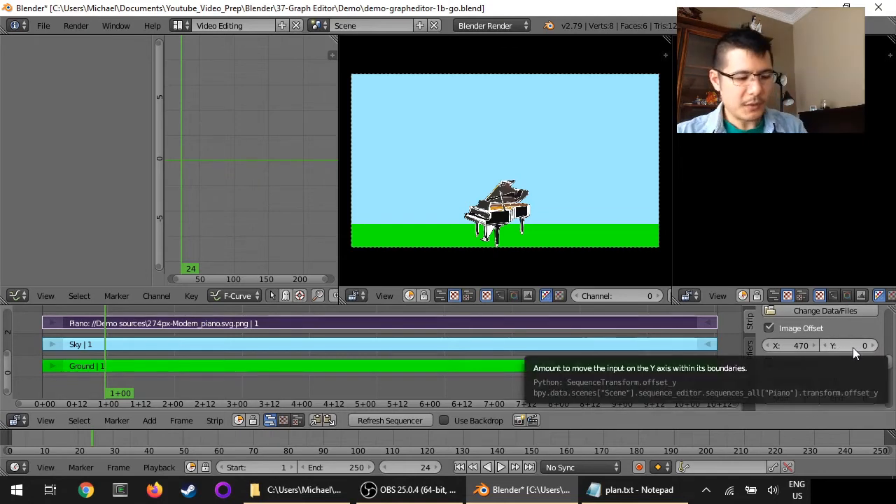
key(i)
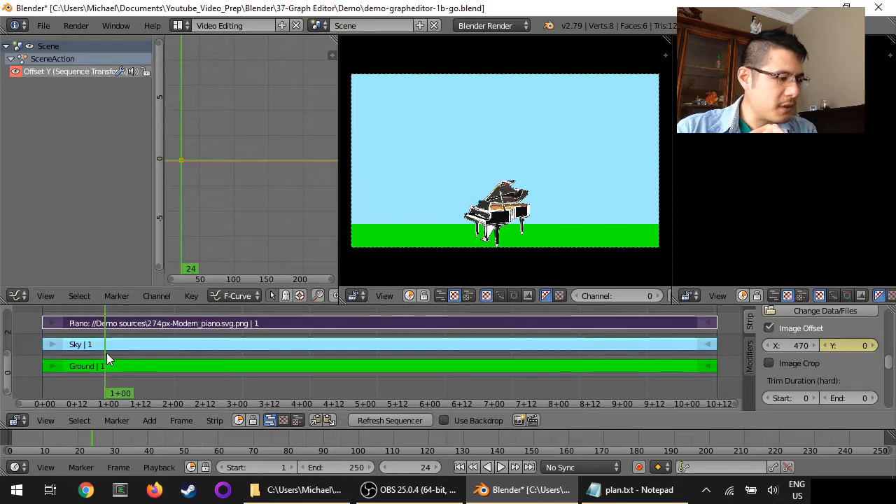
- At frame 120, set the Piano strip's Y offset to 425 and insert a keyframe on it
drag(107, 353, 363, 366)
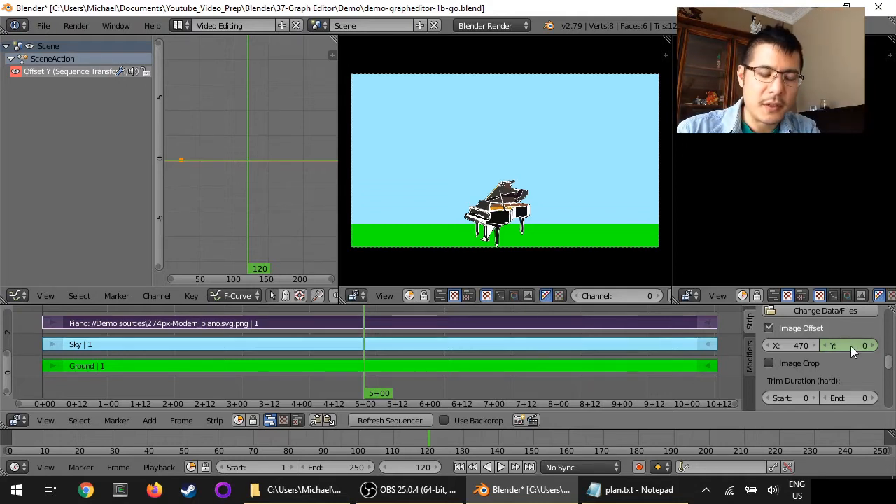
mouse_move(854, 346)
mouse_down()
mouse_move(895, 346)
mouse_move(857, 346)
mouse_up()
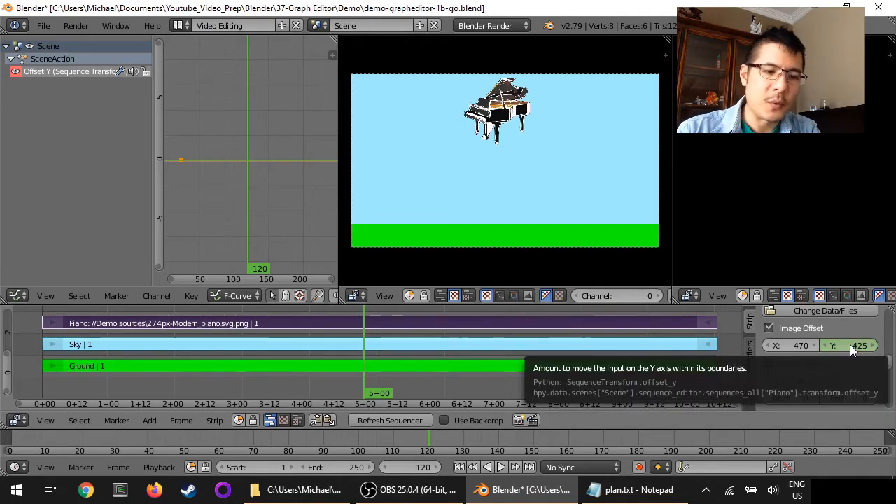
right_click(850, 345)
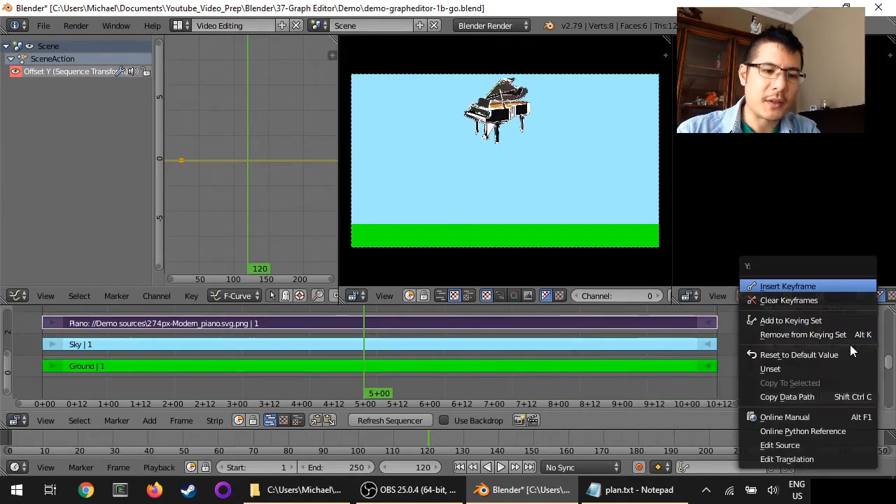
click(794, 287)
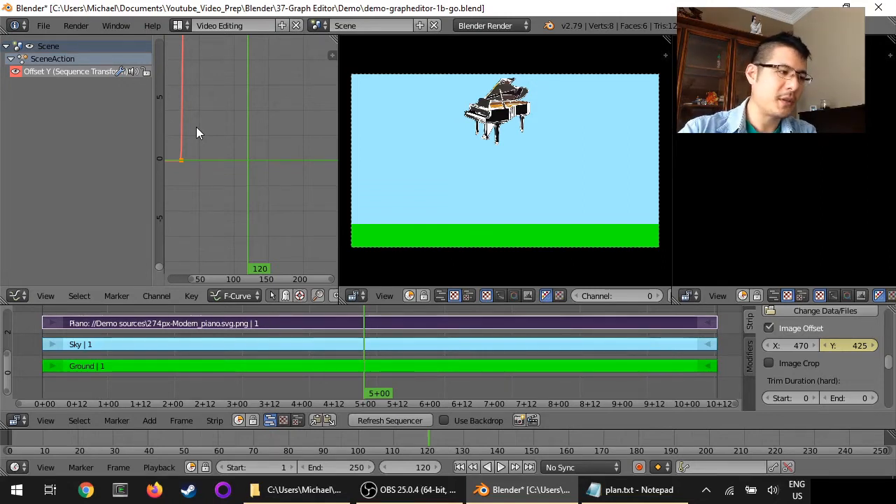
- Frame the Y offset curve in the graph editor and play back the animation to review the rise
key(Home)
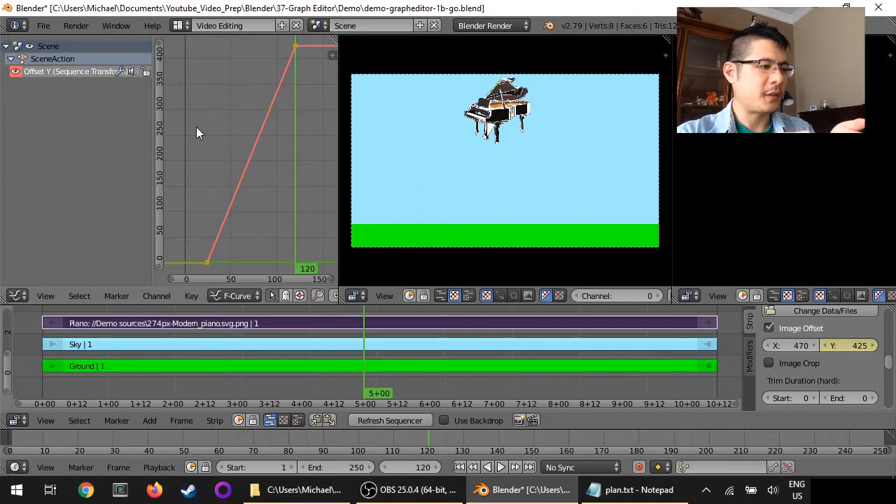
scroll(196, 131, down, 2)
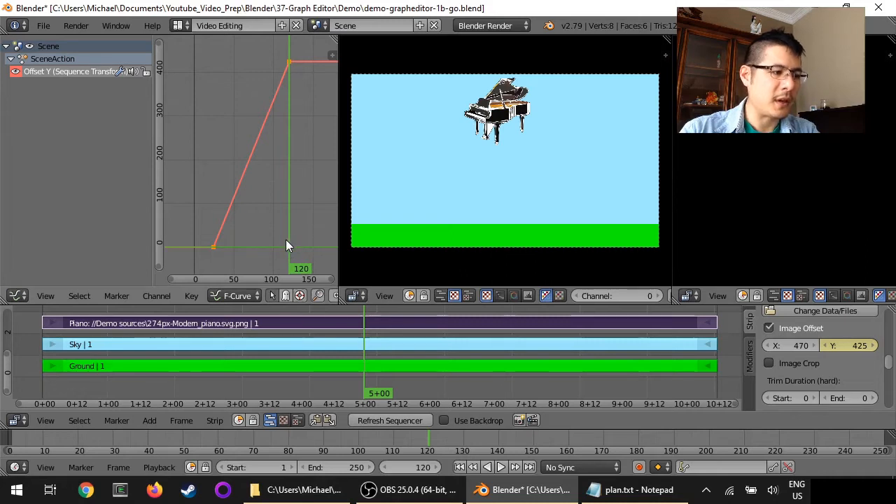
key(shift+alt+a)
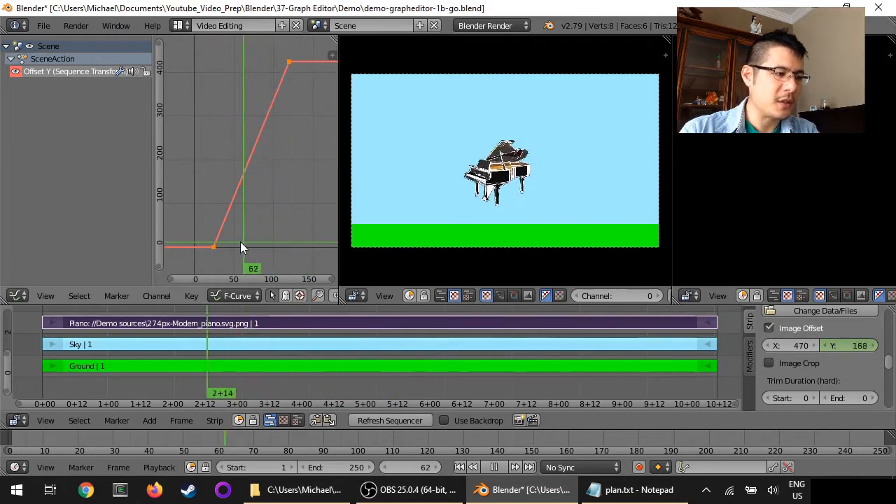
drag(240, 242, 277, 227)
key(Escape)
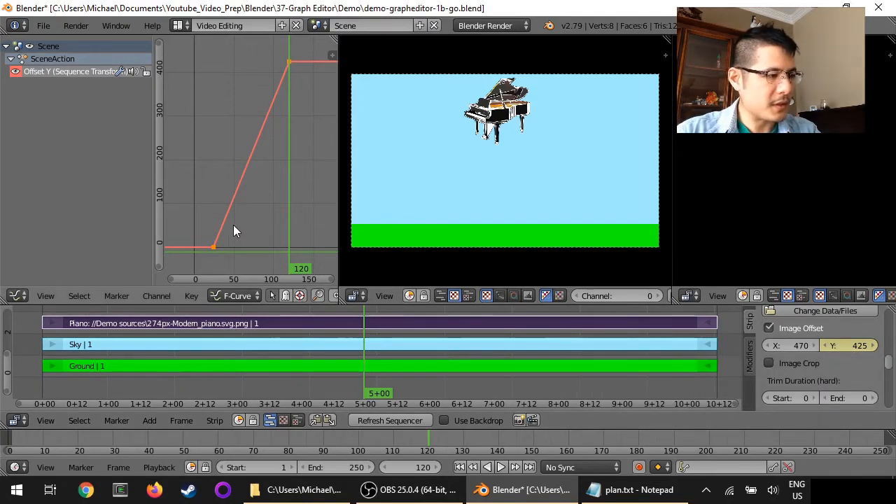
drag(200, 247, 289, 207)
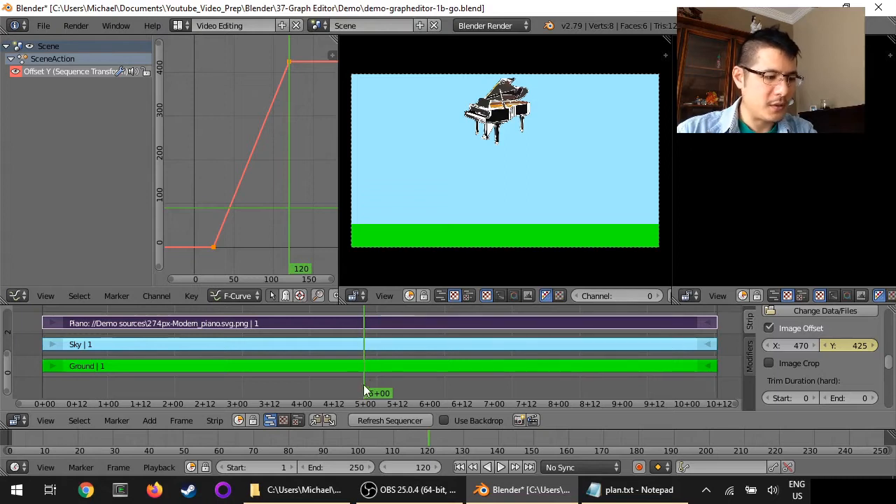
key(alt+a)
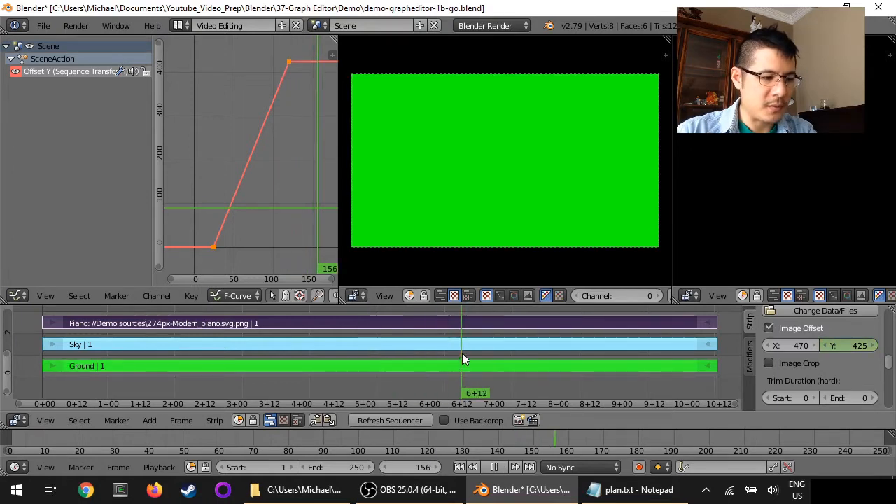
key(alt+a)
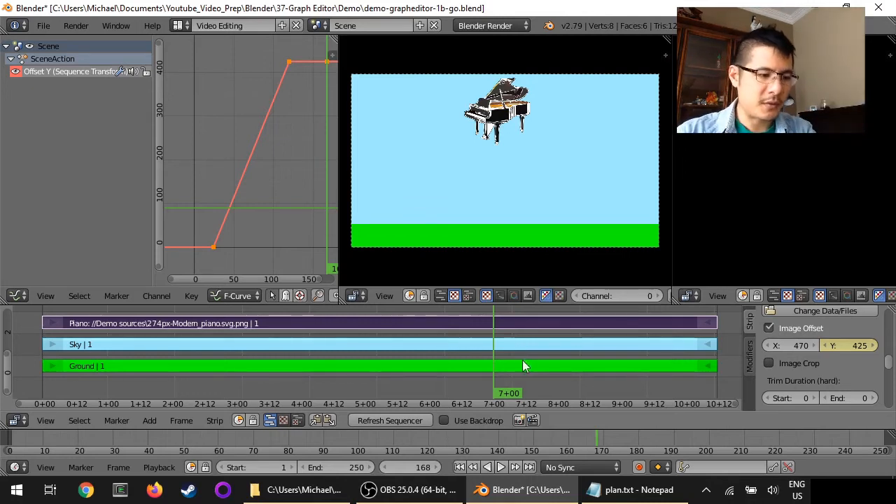
- At frame 192, set the Piano strip's Y offset to 0 and insert a keyframe on it
click(558, 358)
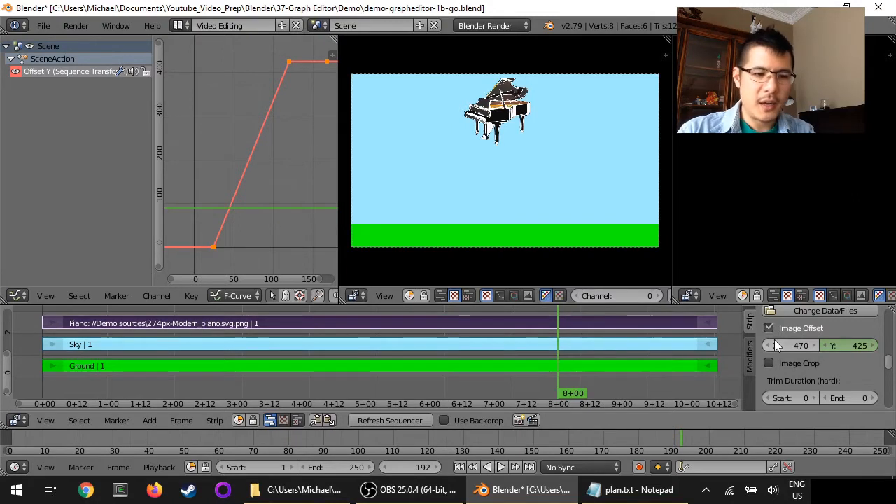
click(847, 345)
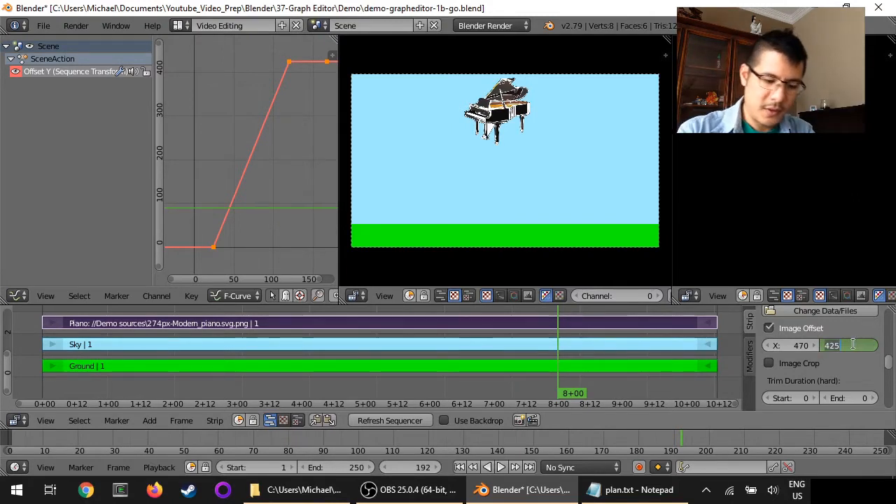
text(0)
key(Return)
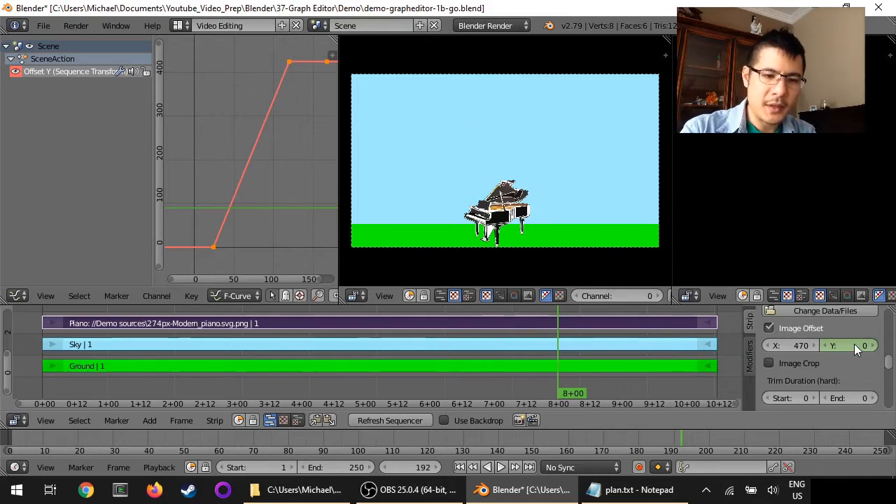
key(i)
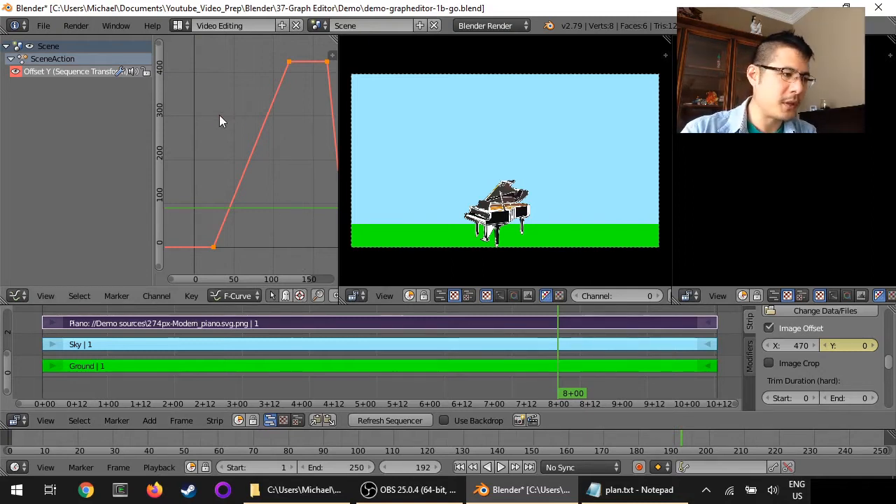
- Frame the whole curve and play the animation from the first frame
key(Home)
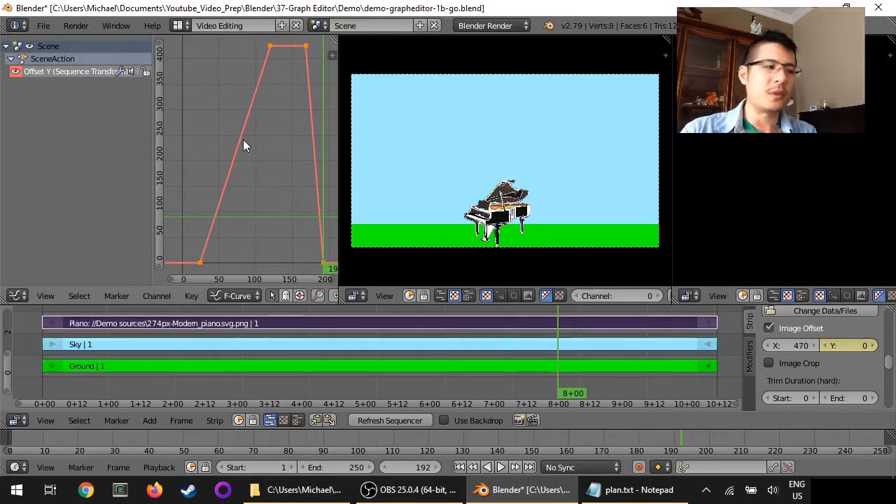
scroll(243, 145, down, 1)
scroll(243, 144, down, 2)
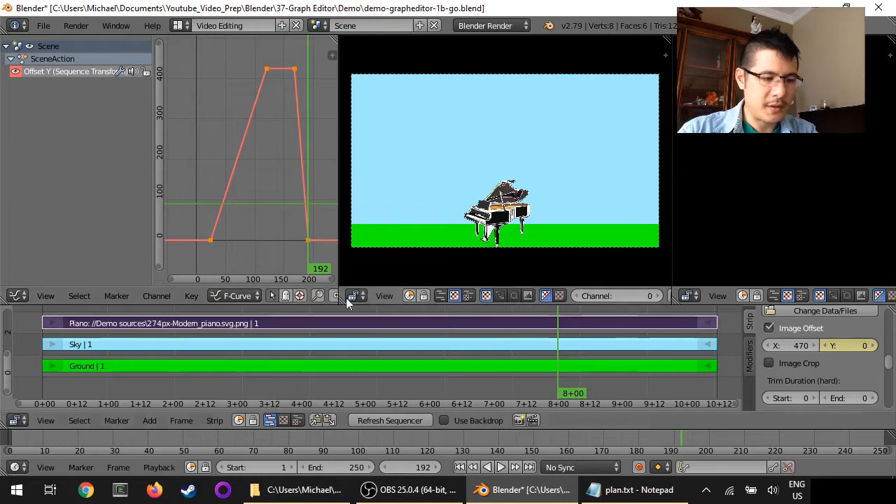
click(459, 468)
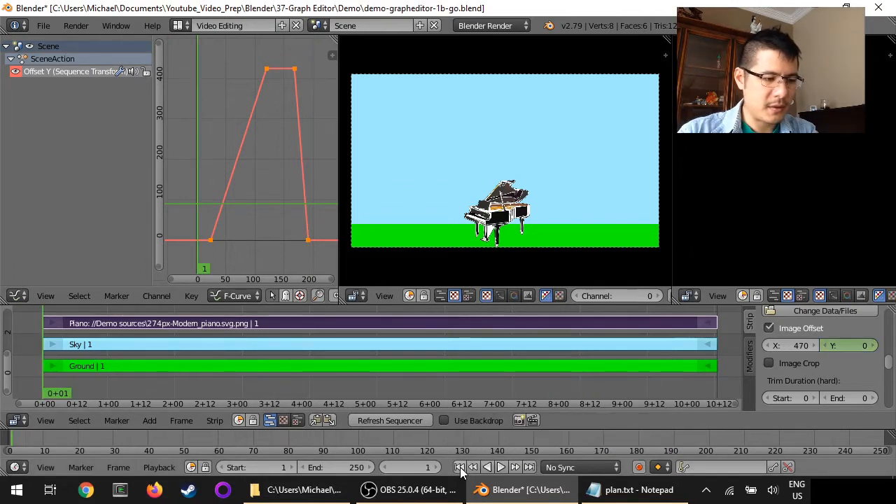
click(501, 467)
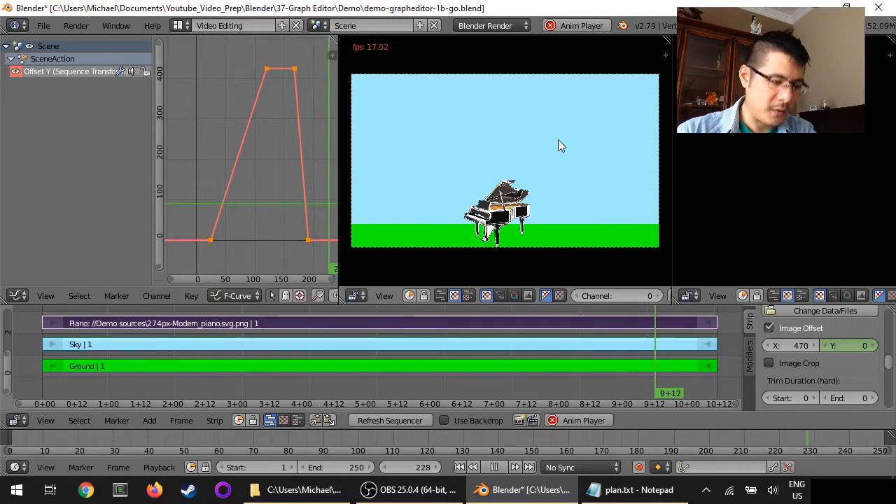
- Set the preview's proxy render size to Proxy size 25% and stop playback
key(n)
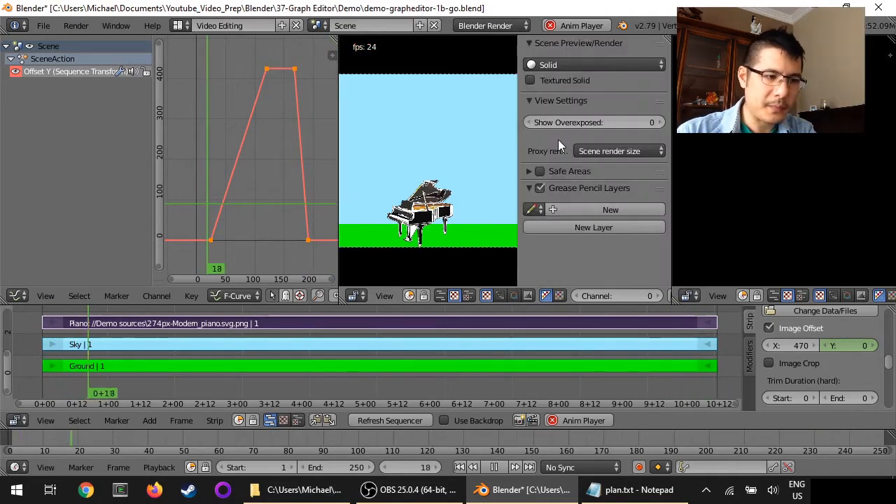
click(609, 150)
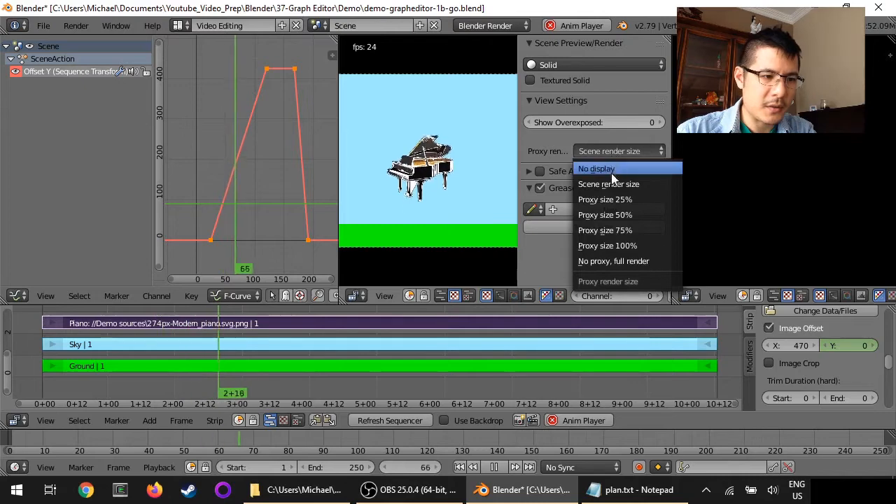
click(621, 201)
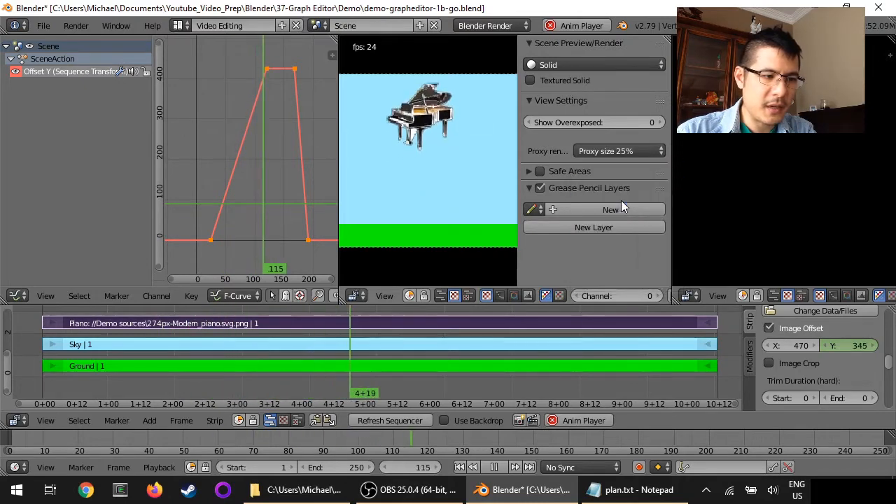
key(n)
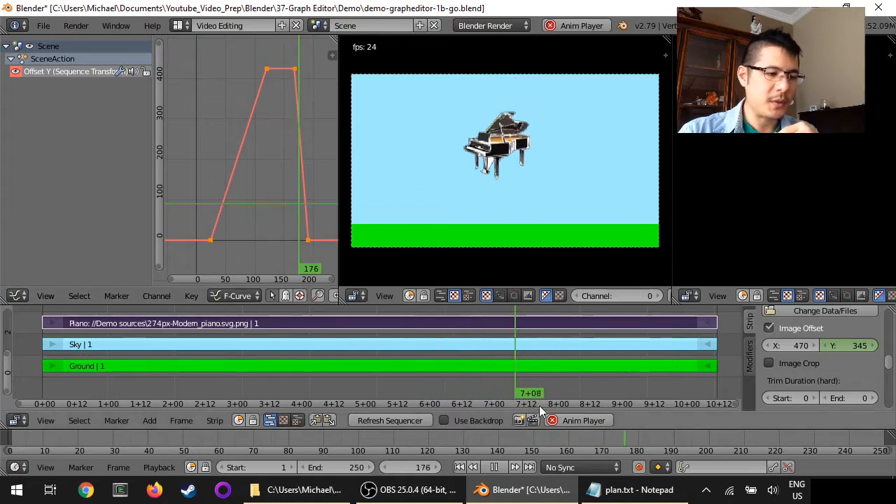
click(573, 421)
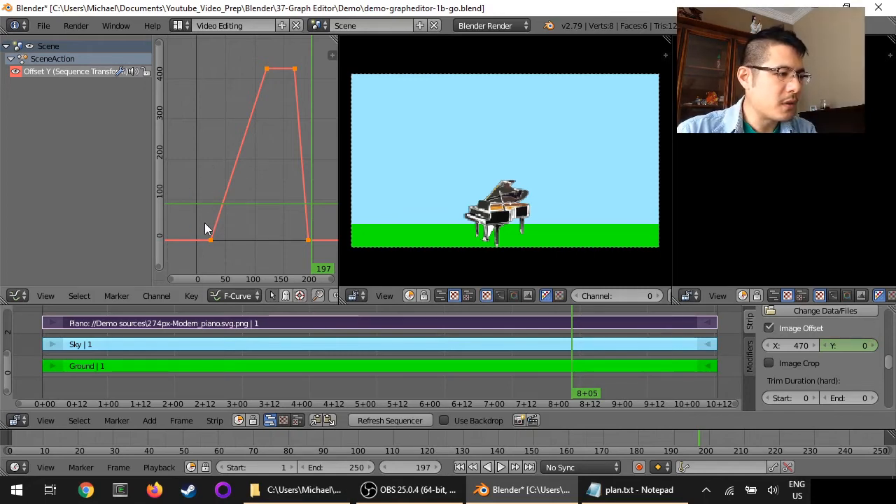
- Select the keyframe where the rise begins and set its interpolation mode to Bezier
mouse_move(208, 229)
mouse_down()
mouse_move(246, 220)
mouse_move(222, 185)
mouse_move(208, 194)
mouse_move(210, 223)
mouse_up()
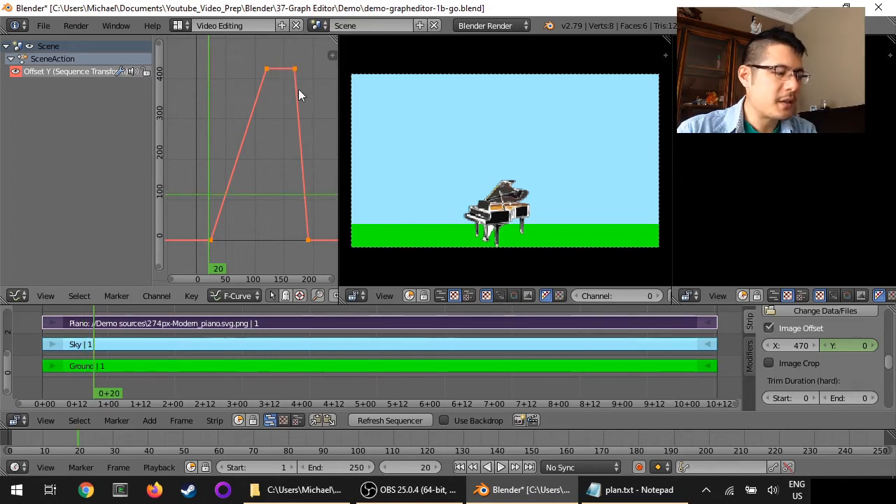
right_click(211, 240)
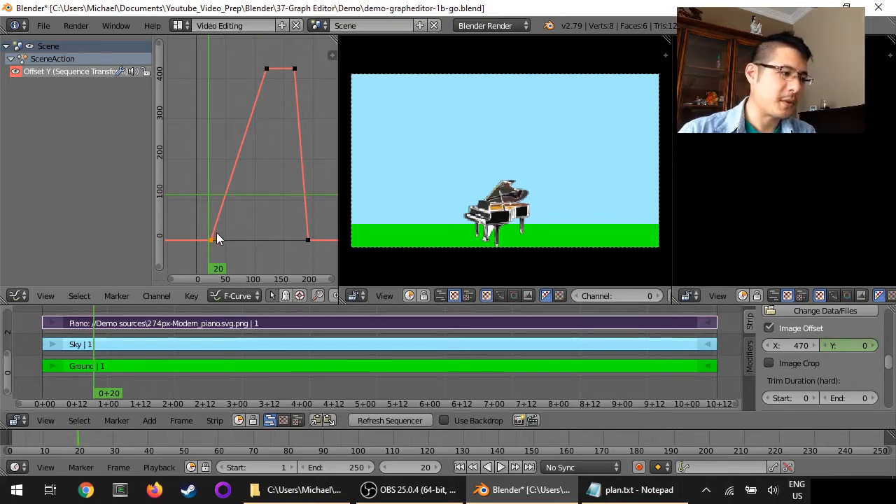
right_click(294, 70)
right_click(307, 240)
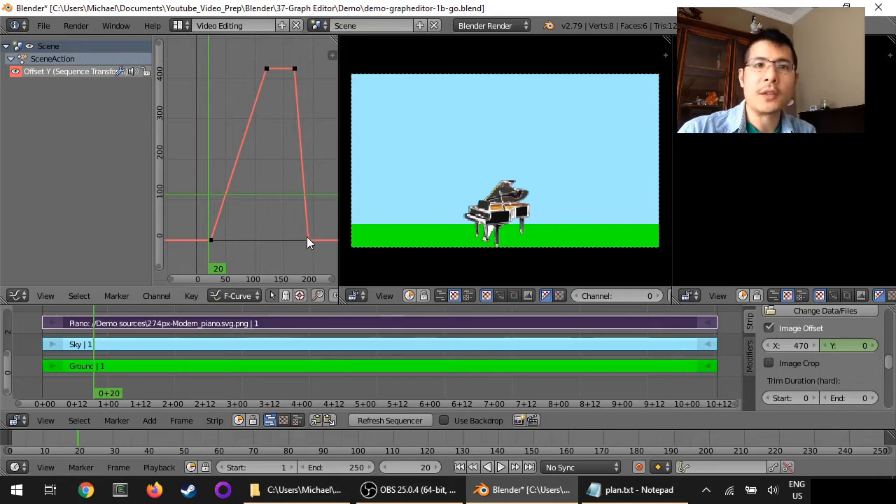
right_click(210, 240)
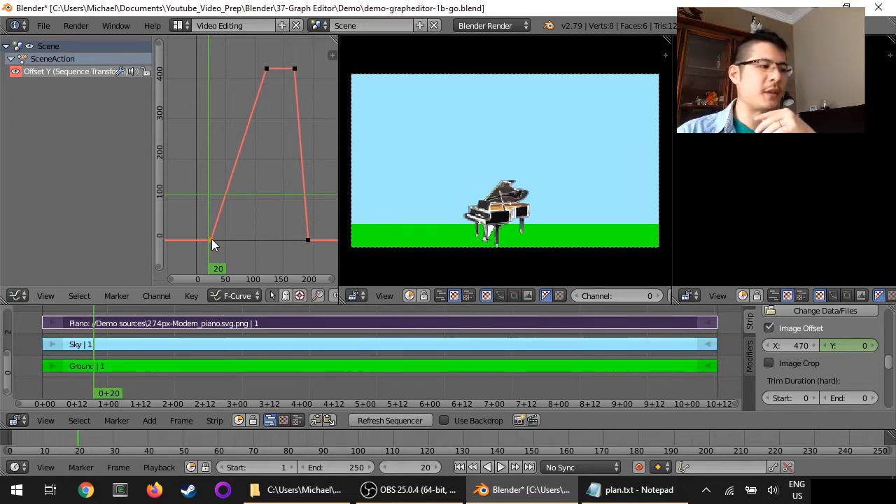
click(192, 297)
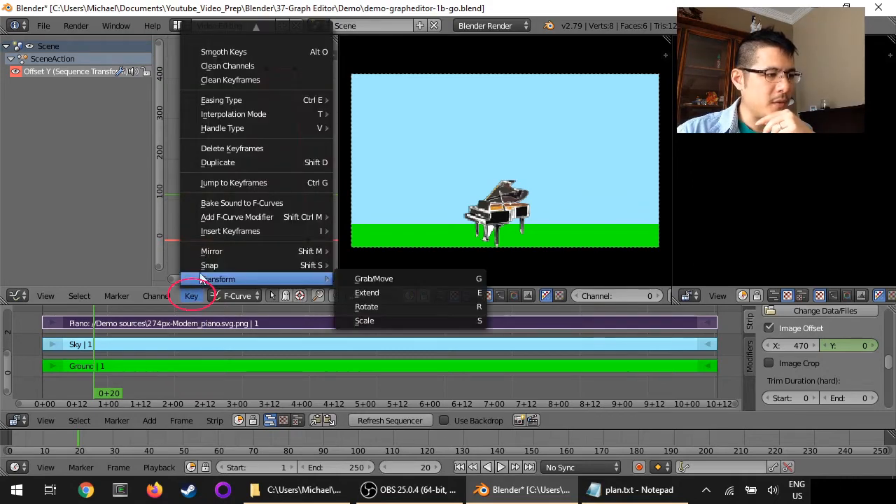
mouse_move(239, 120)
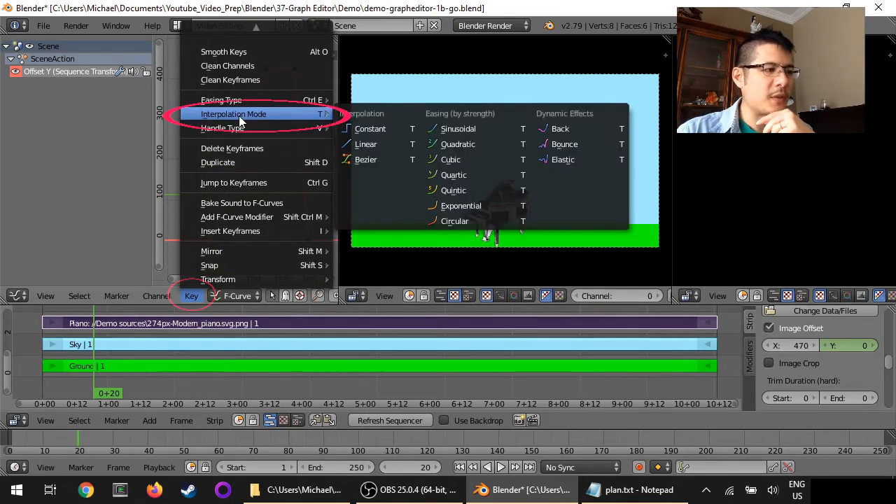
click(370, 162)
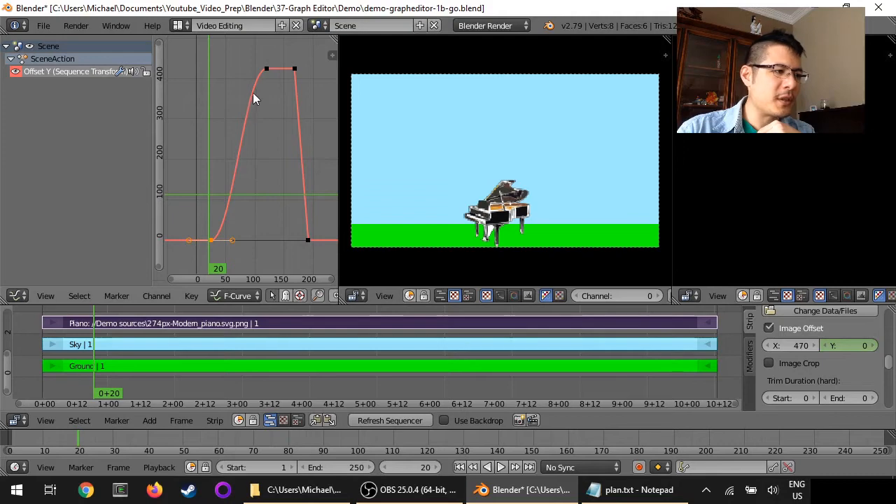
- Play the animation from near the first frame to review the eased rise, then stop playback
click(198, 206)
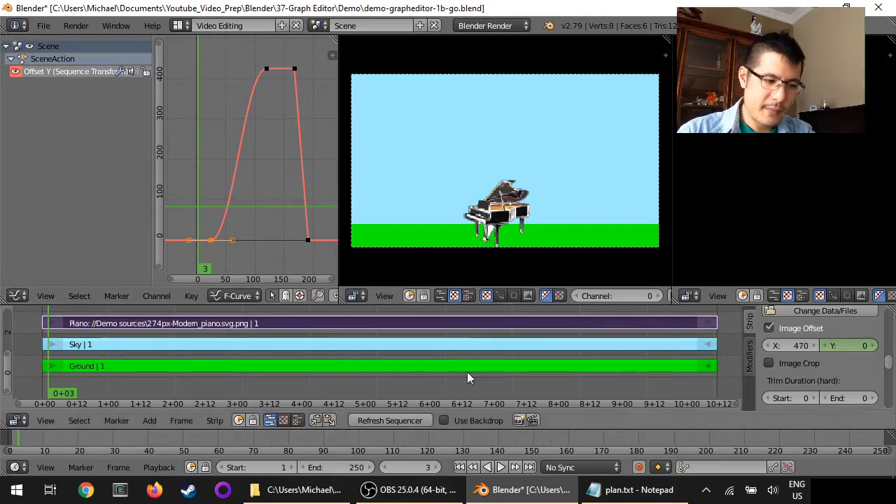
click(501, 468)
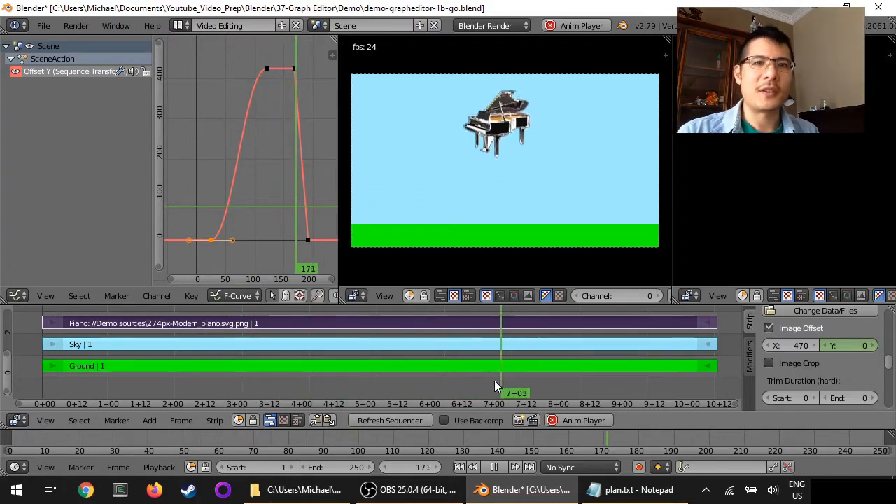
click(579, 420)
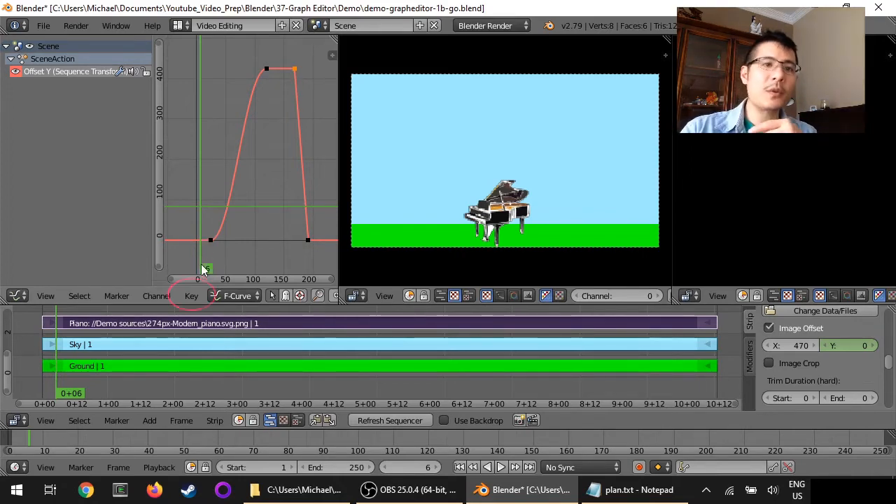
- Set the interpolation of the keyframe at the end of the plateau to Bounce
click(192, 297)
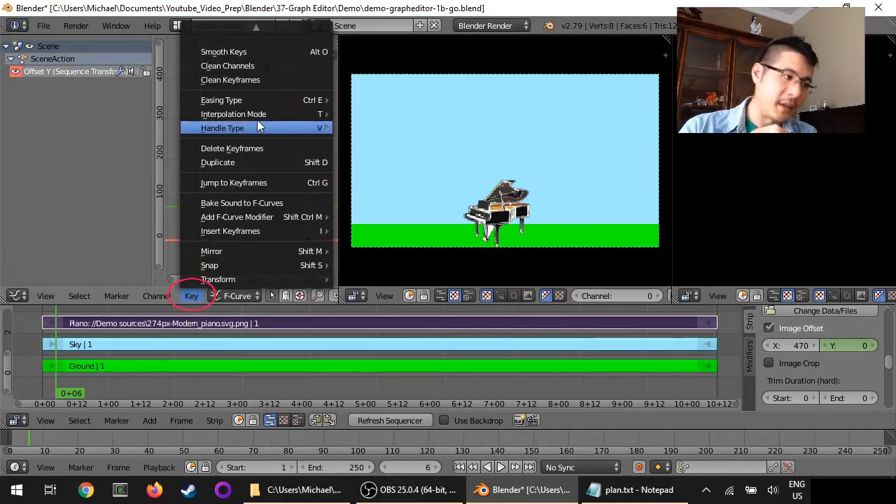
mouse_move(258, 115)
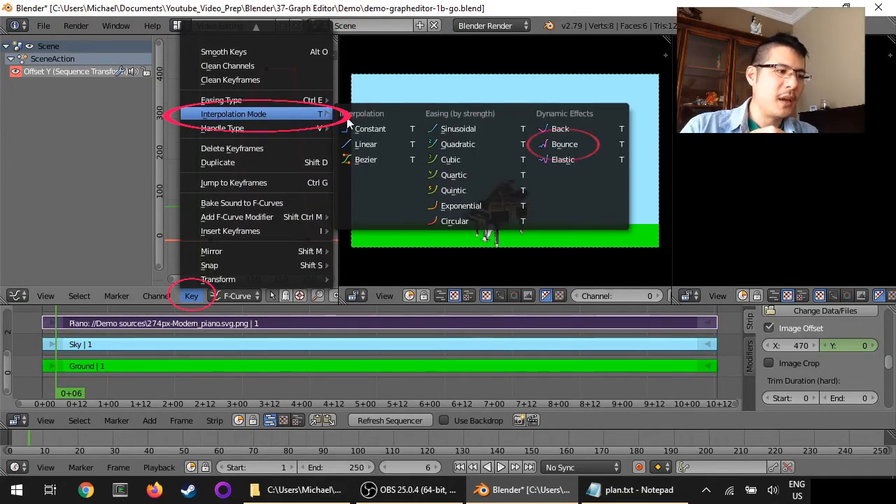
click(575, 144)
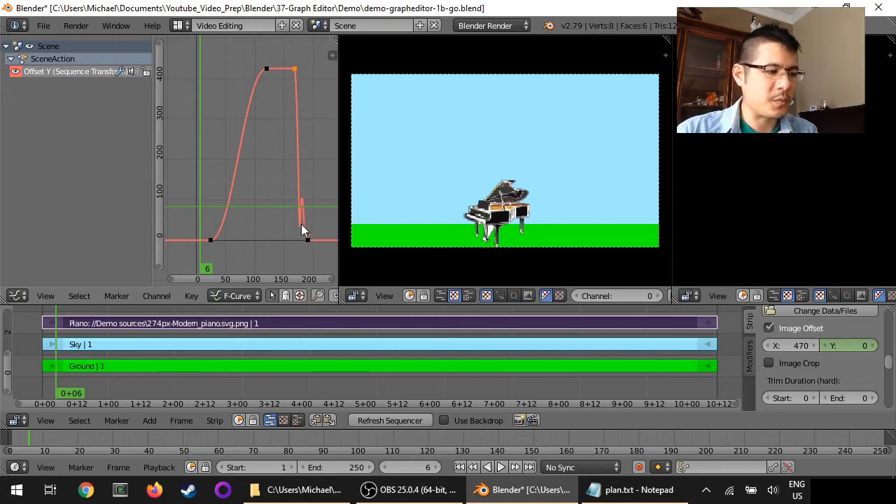
- Zoom in on the bounce at the curve's end, then frame the whole curve and play it back
scroll(311, 242, up, 1)
scroll(309, 241, up, 9)
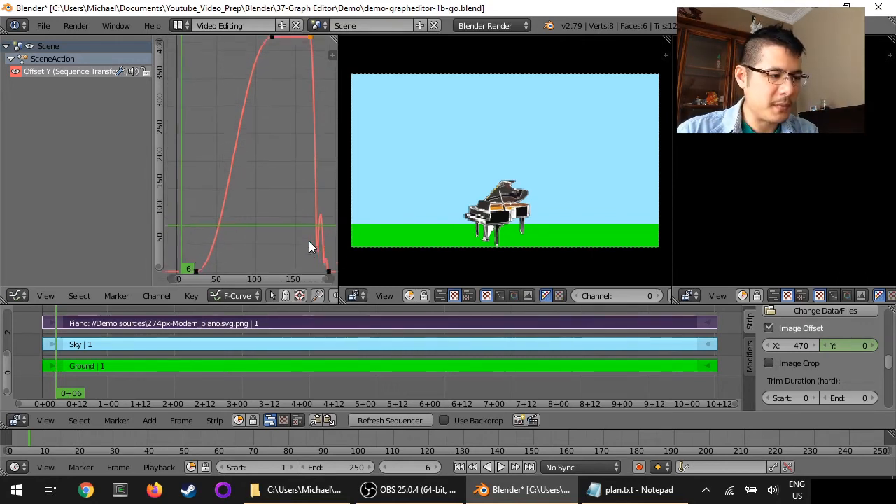
middle_drag(309, 241, 255, 175)
scroll(255, 173, up, 7)
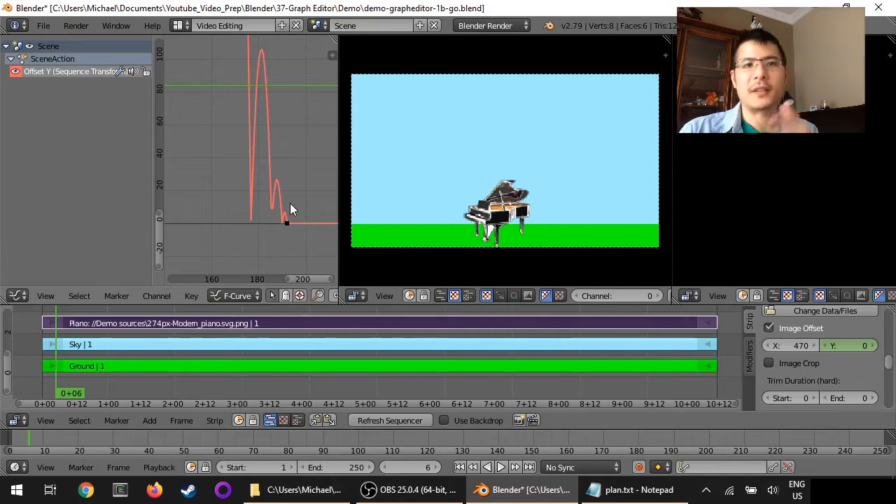
scroll(291, 207, down, 1)
scroll(290, 203, down, 3)
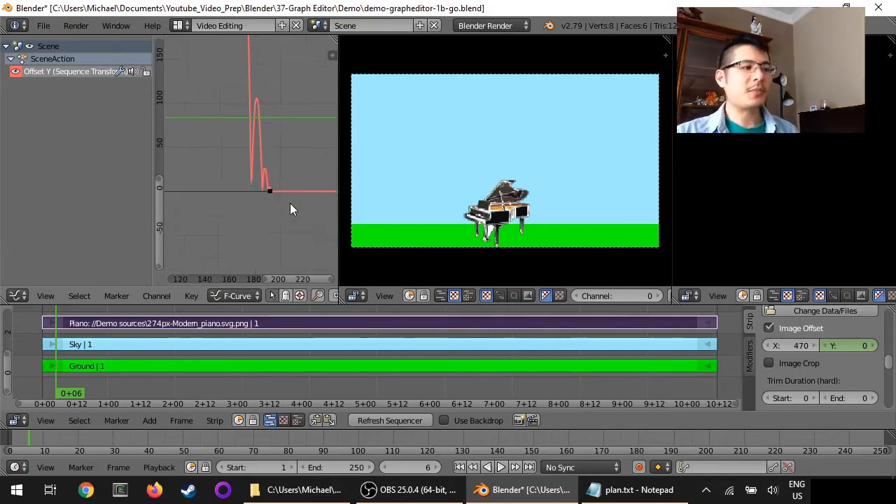
key(Home)
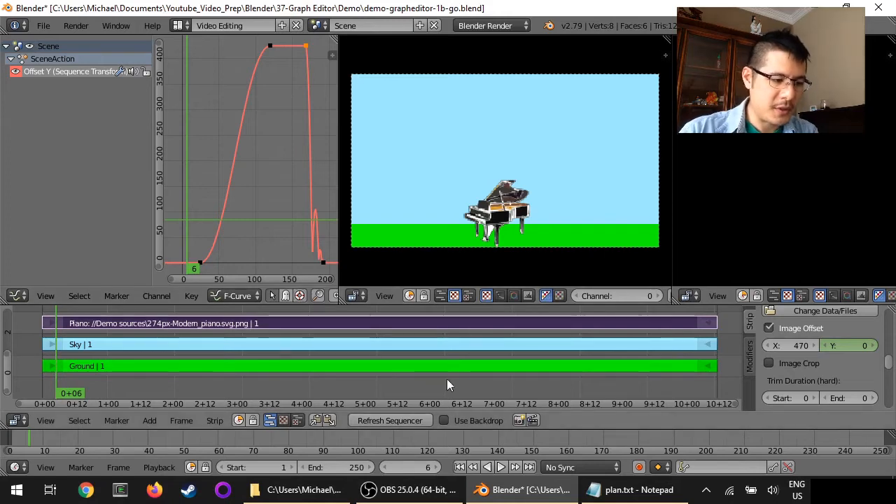
click(502, 467)
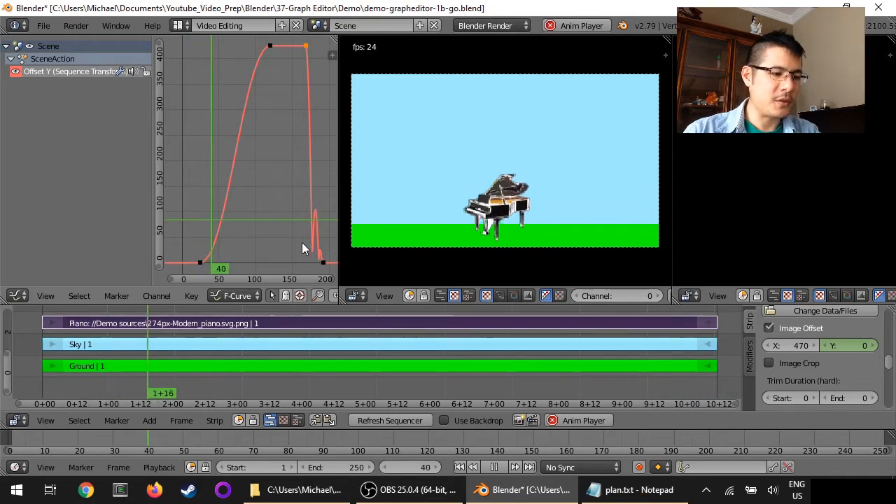
key(alt+a)
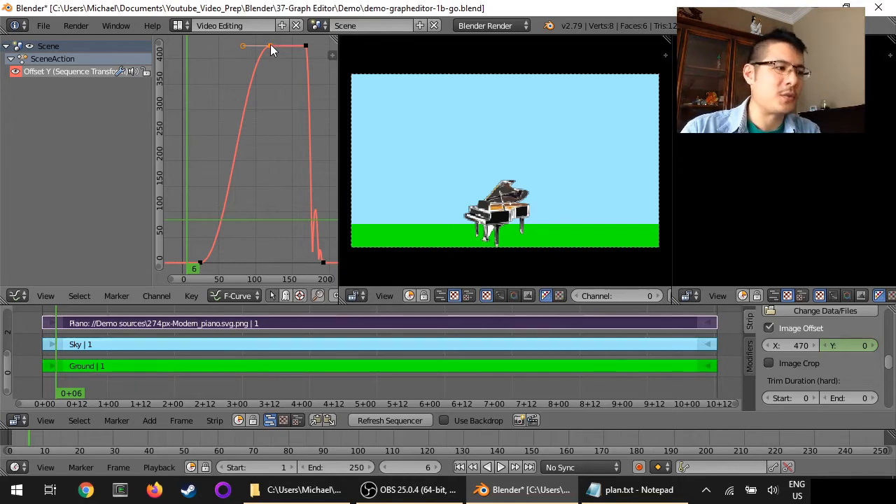
- Move the keyframe at the top of the rise about 32 frames earlier along X and play back the result
key(g)
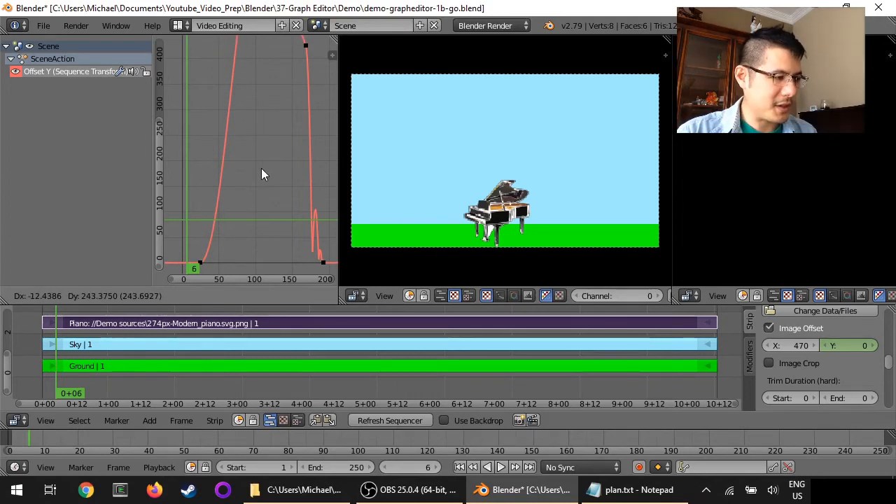
key(Escape)
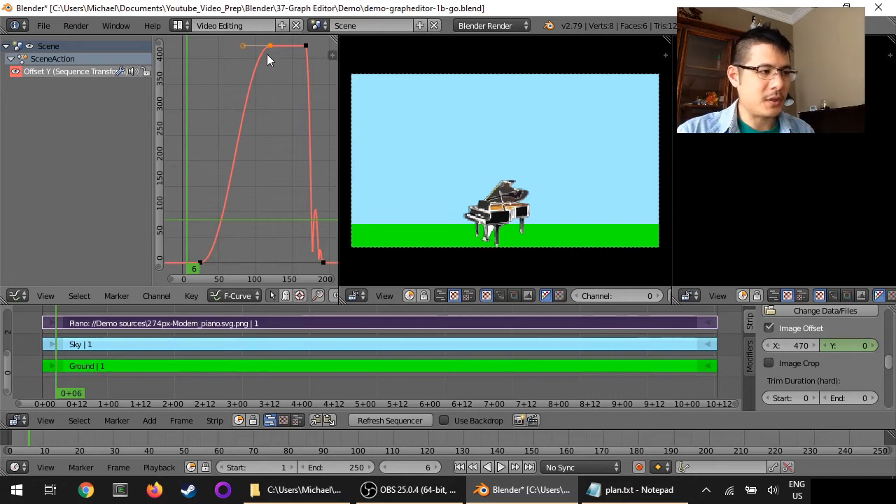
key(g)
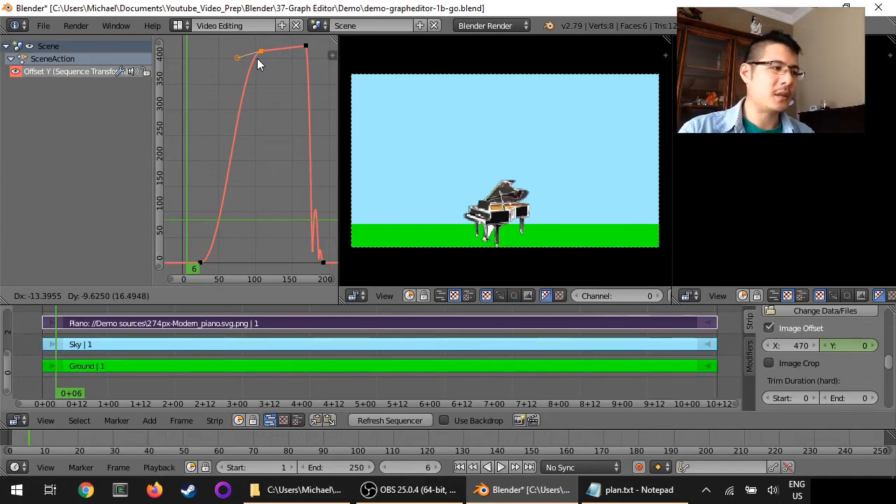
key(x)
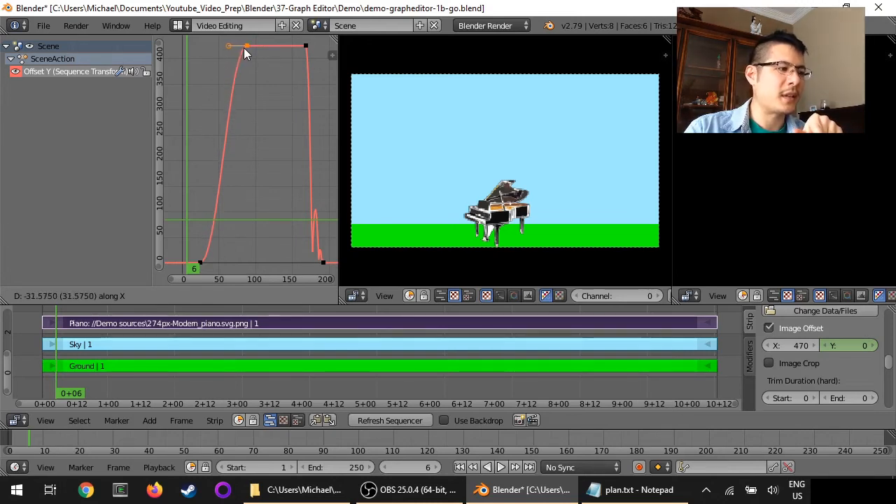
click(249, 55)
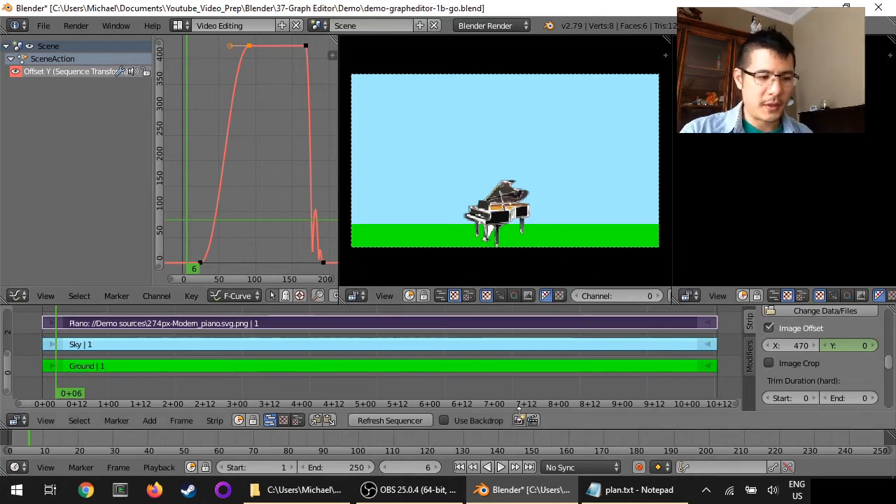
click(500, 467)
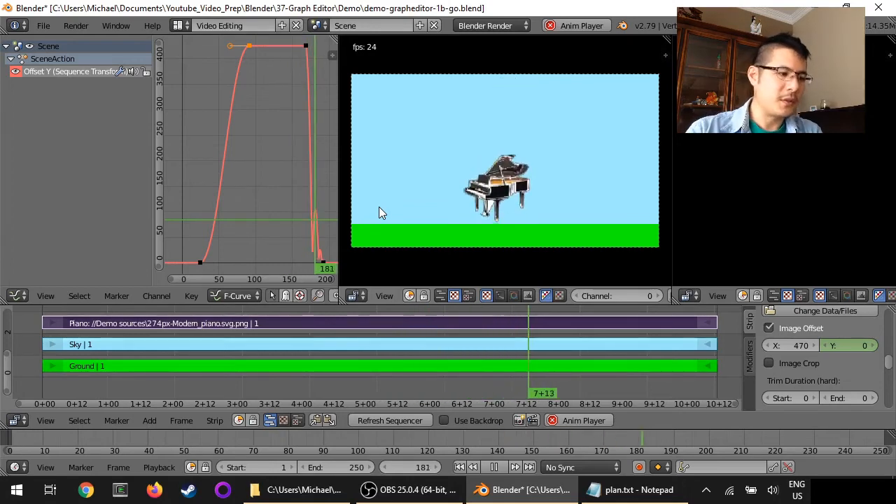
click(575, 422)
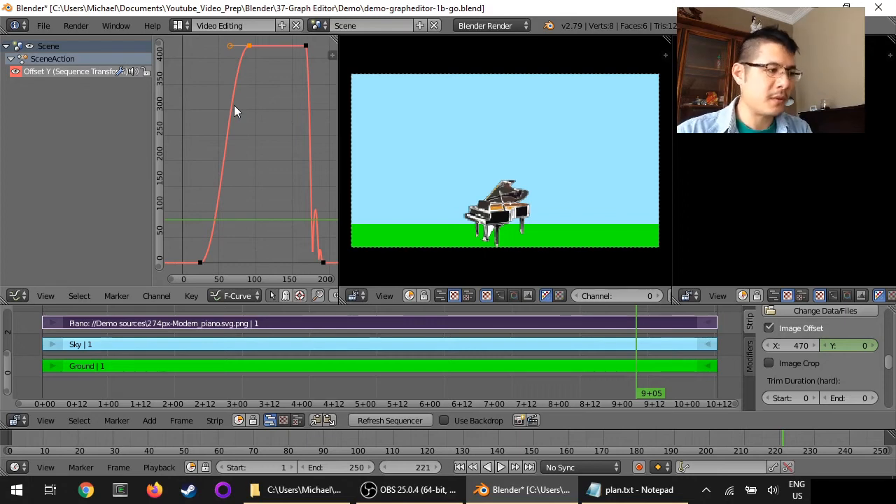
- Limit the playback range to frames 11 through 105 and play the animation within it
key(b)
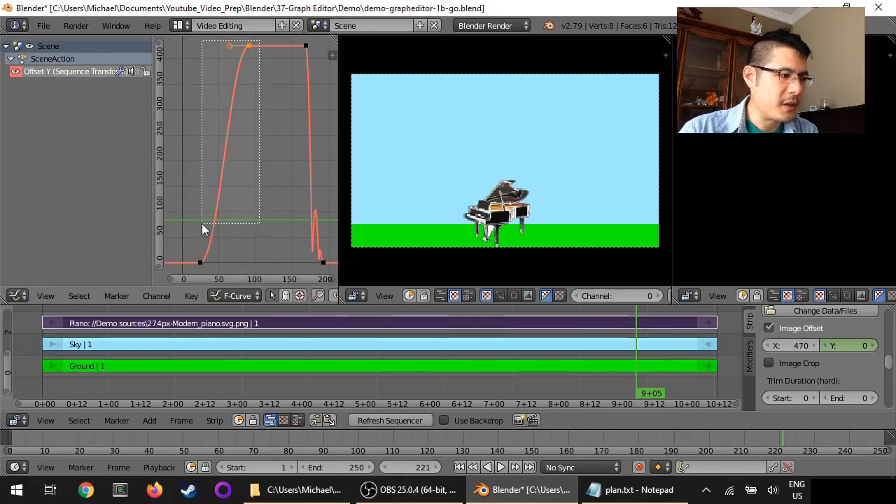
drag(203, 229, 191, 270)
drag(190, 269, 190, 269)
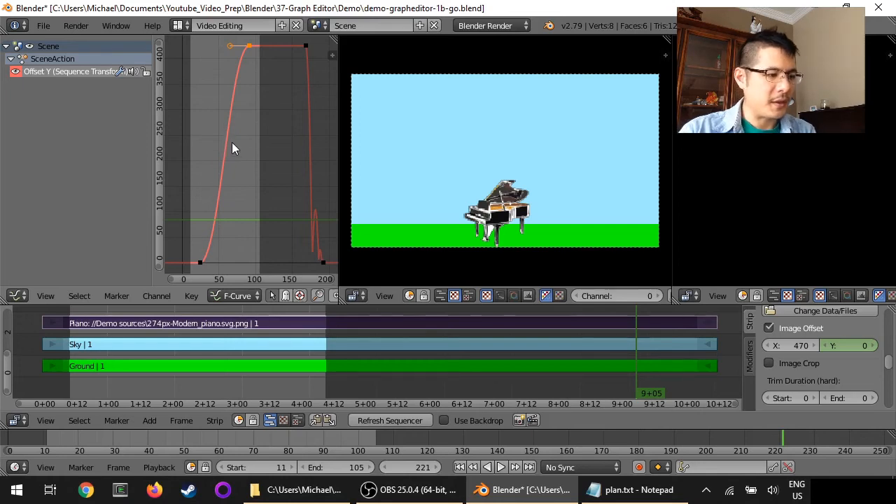
click(502, 468)
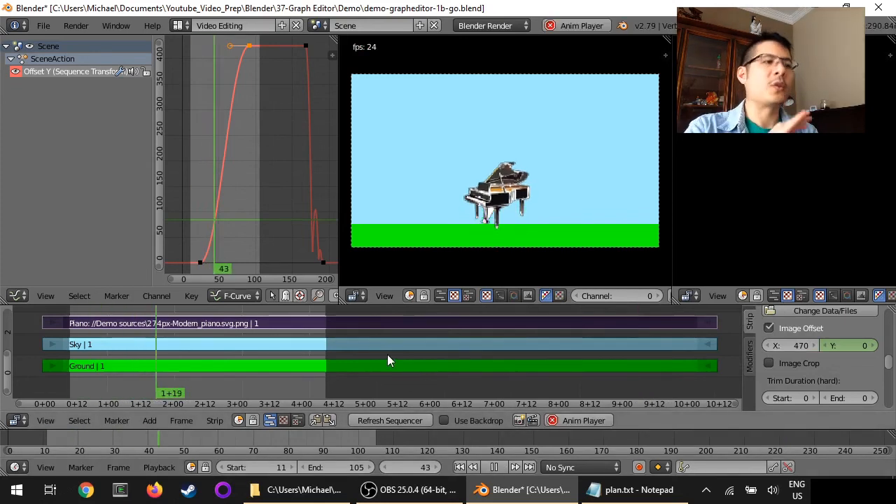